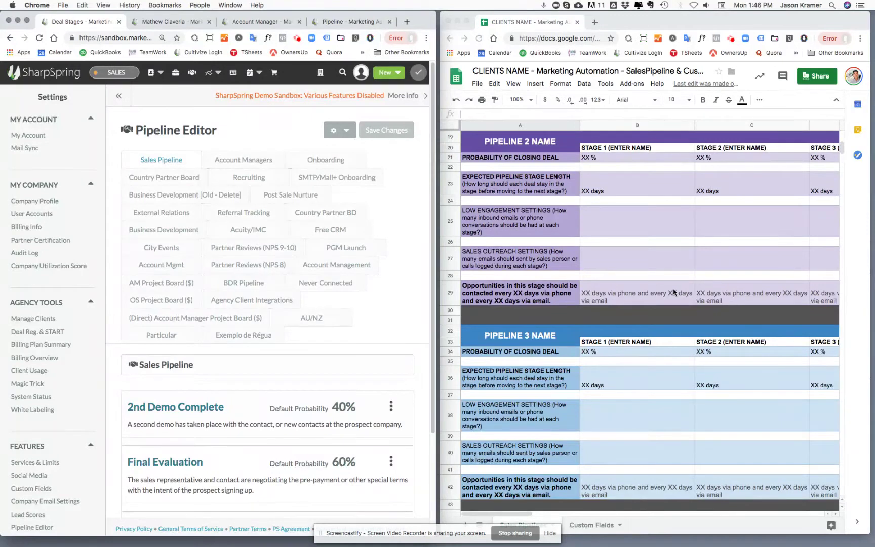
- Review the planning template's Pipeline 3, Pipeline 2 and Pipeline 1 sections, ending at the beginning of the sheet
click(653, 224)
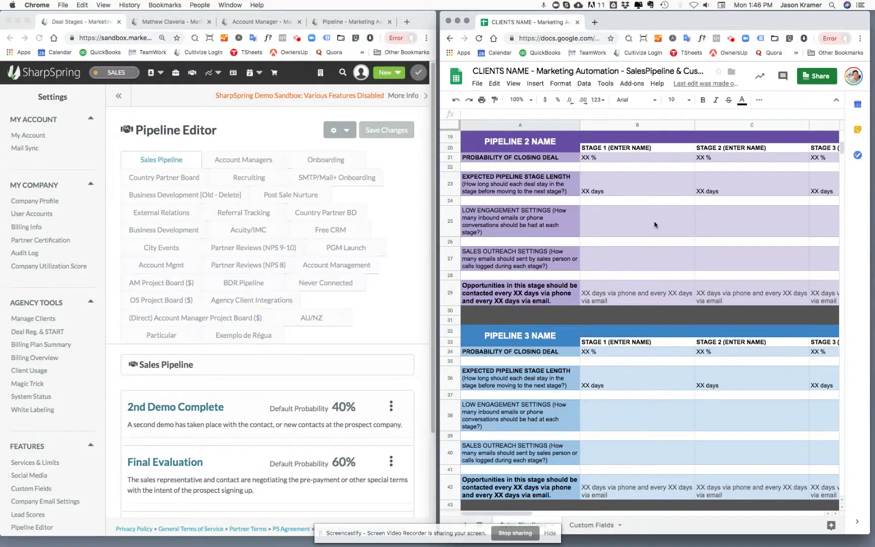
scroll(689, 247, up, 2)
scroll(716, 235, up, 2)
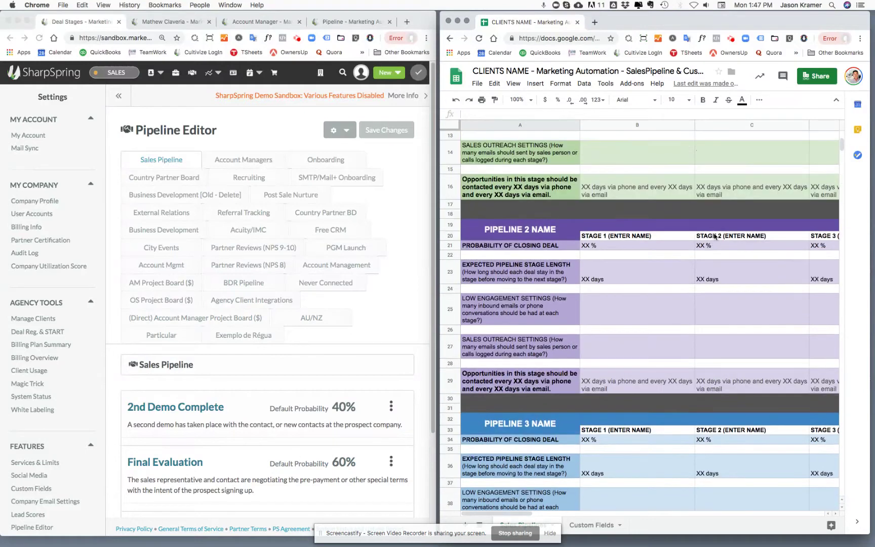
scroll(681, 337, up, 2)
scroll(679, 334, up, 5)
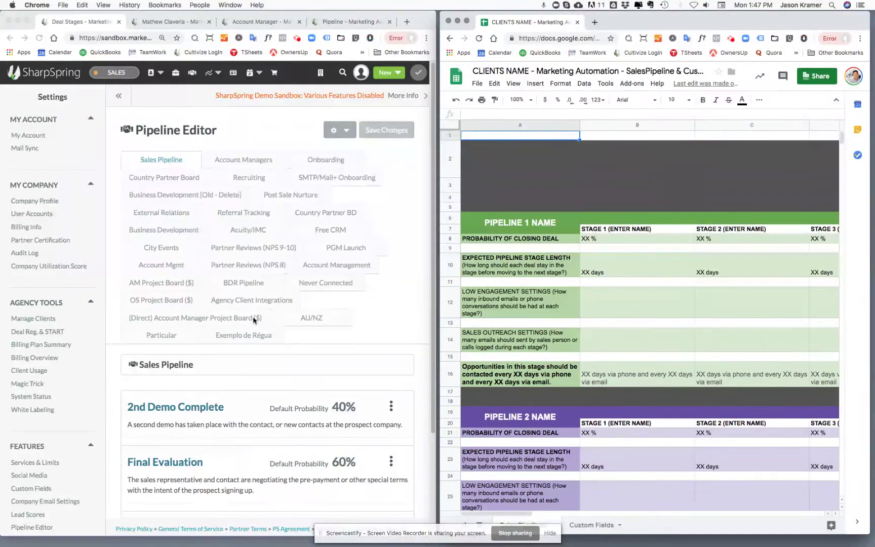
- Examine the deal stages and default probabilities of the Sales Pipeline in SharpSpring's Pipeline Editor
scroll(254, 320, down, 3)
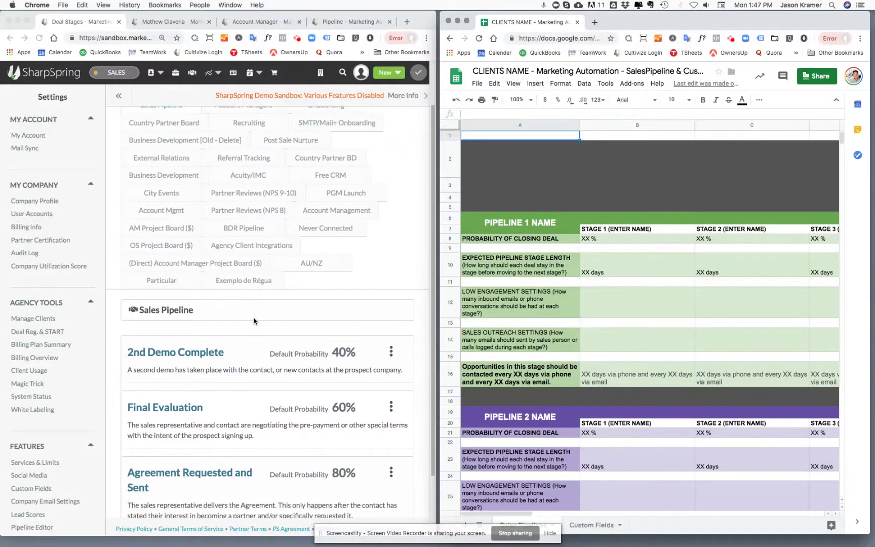
scroll(255, 320, down, 3)
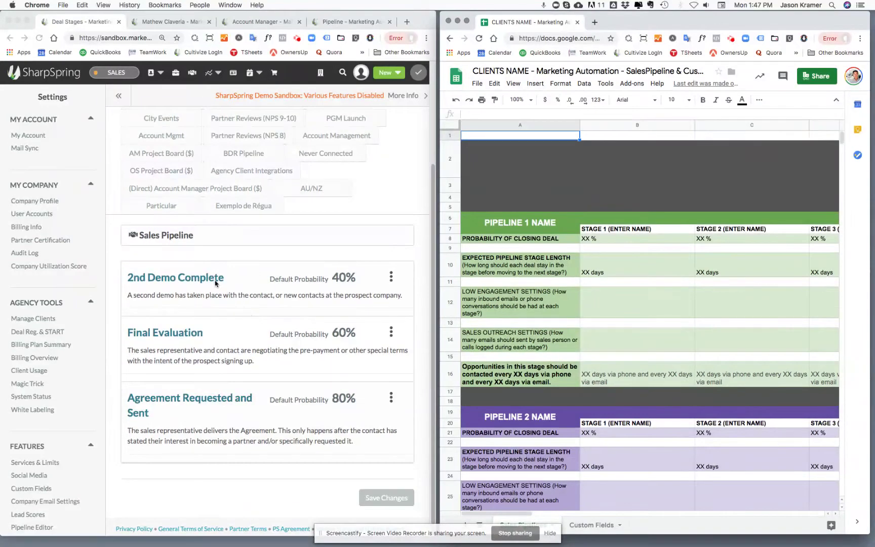
scroll(184, 261, up, 1)
scroll(186, 269, up, 3)
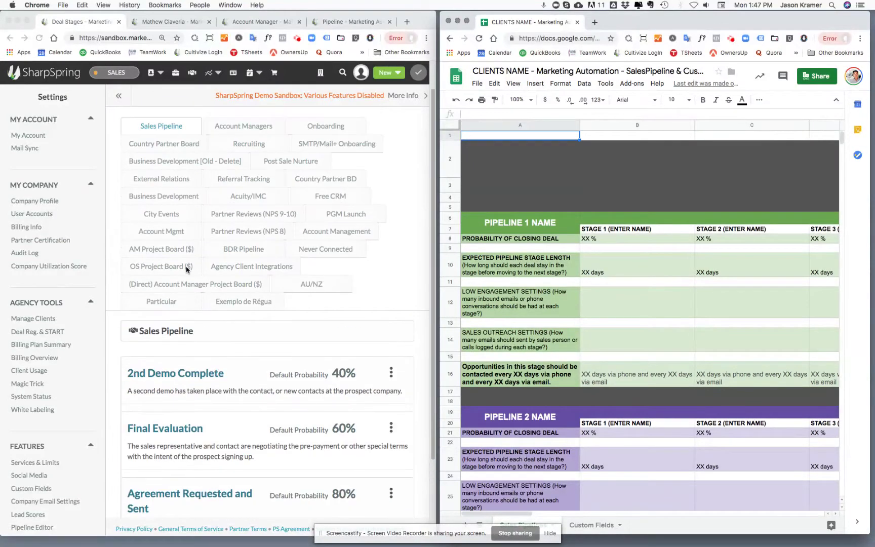
- View the Onboarding pipeline and examine the Account Managers pipeline's stages and default probabilities
click(242, 130)
click(243, 130)
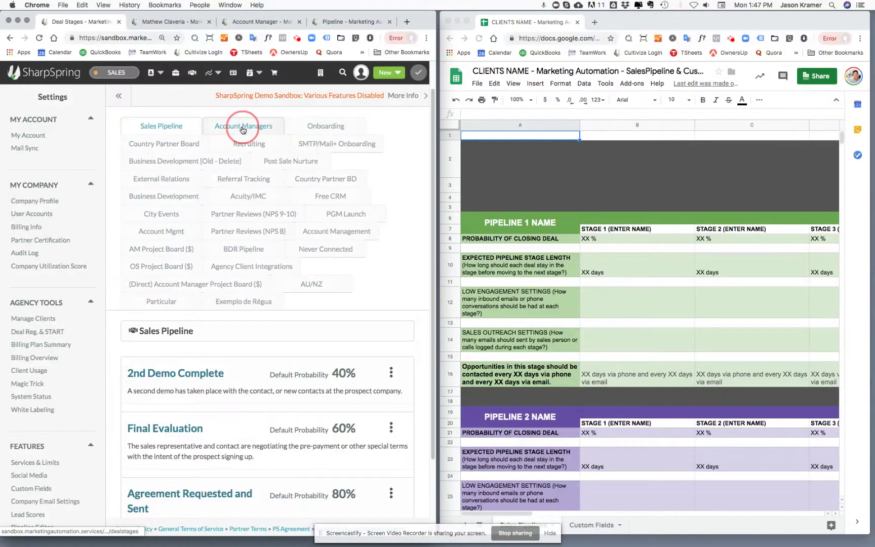
click(335, 132)
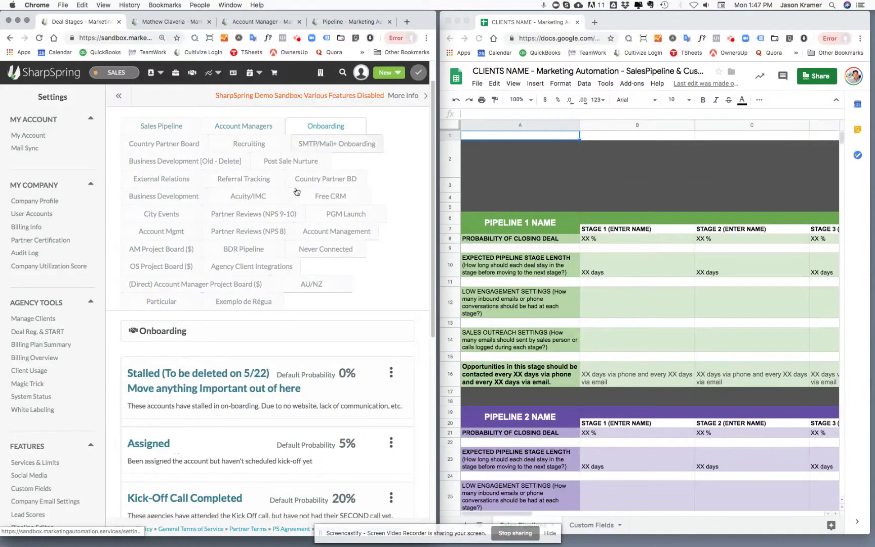
click(242, 126)
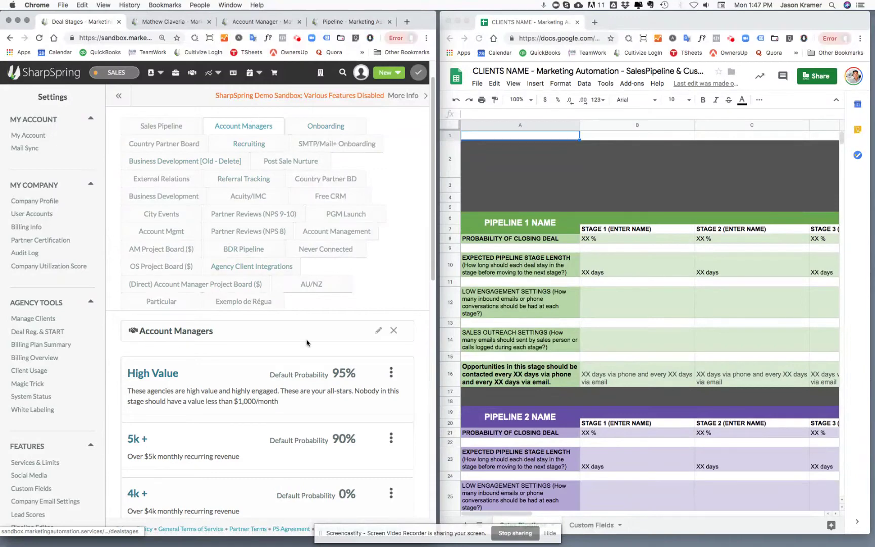
scroll(307, 341, down, 4)
scroll(307, 340, down, 1)
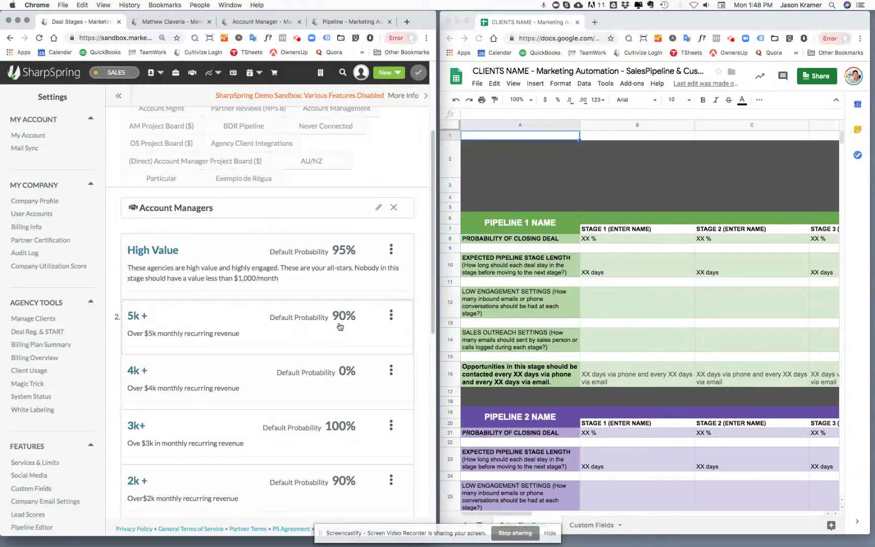
scroll(340, 324, up, 2)
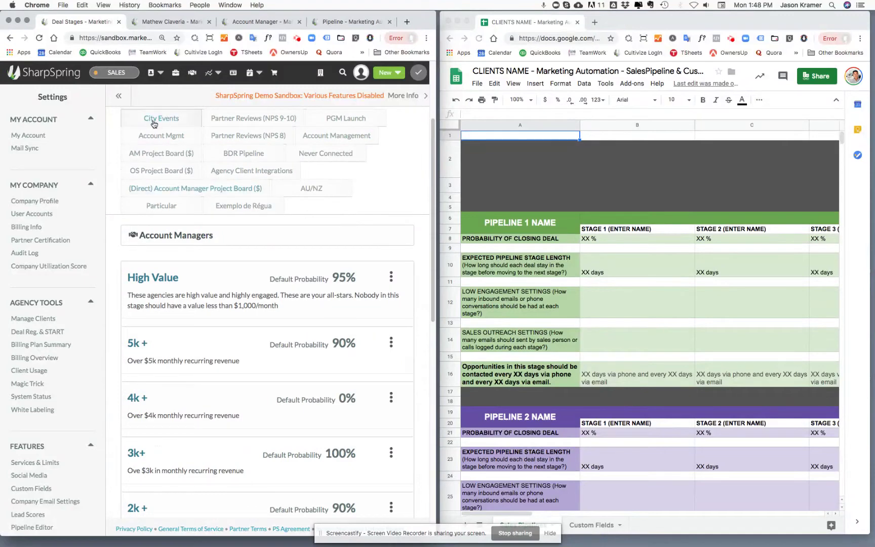
- Look through the City Events and Account Mgmt pipelines and examine all deal stages of the External Relations pipeline
click(153, 123)
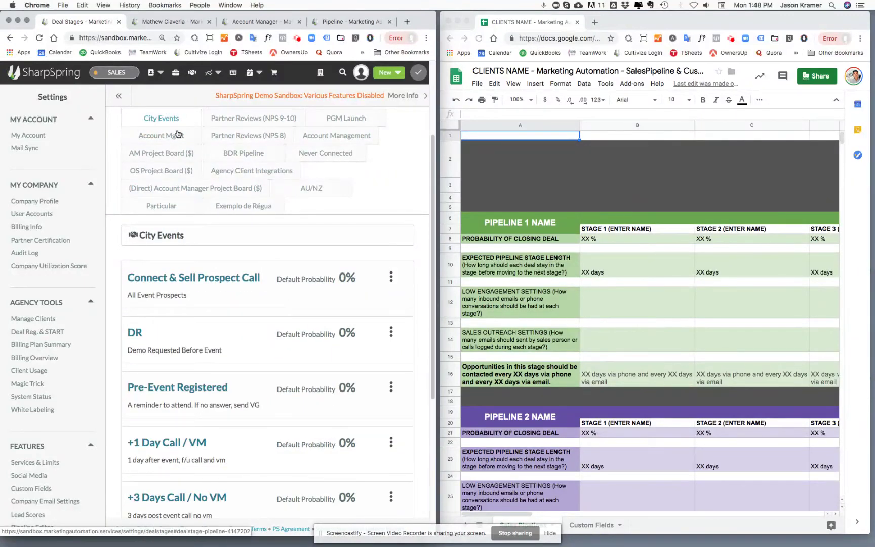
click(174, 139)
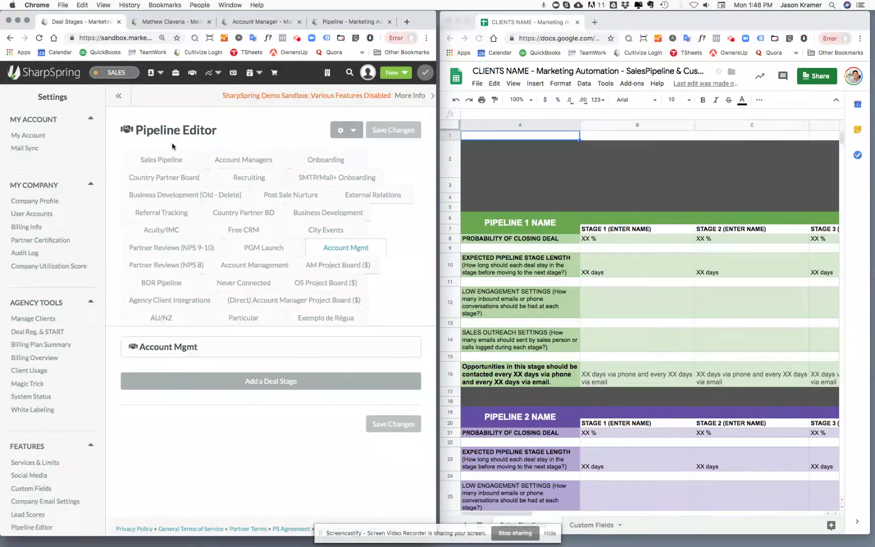
click(175, 214)
scroll(340, 300, down, 3)
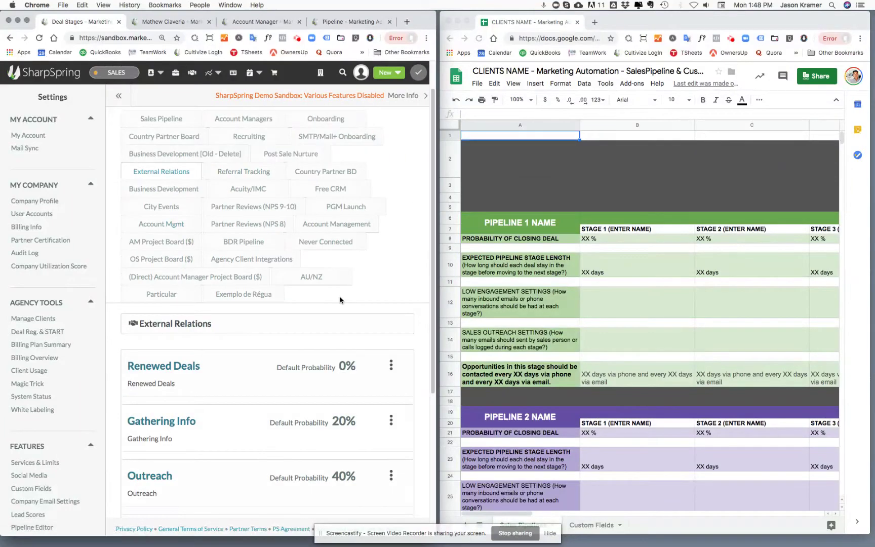
scroll(340, 300, down, 3)
scroll(347, 350, down, 3)
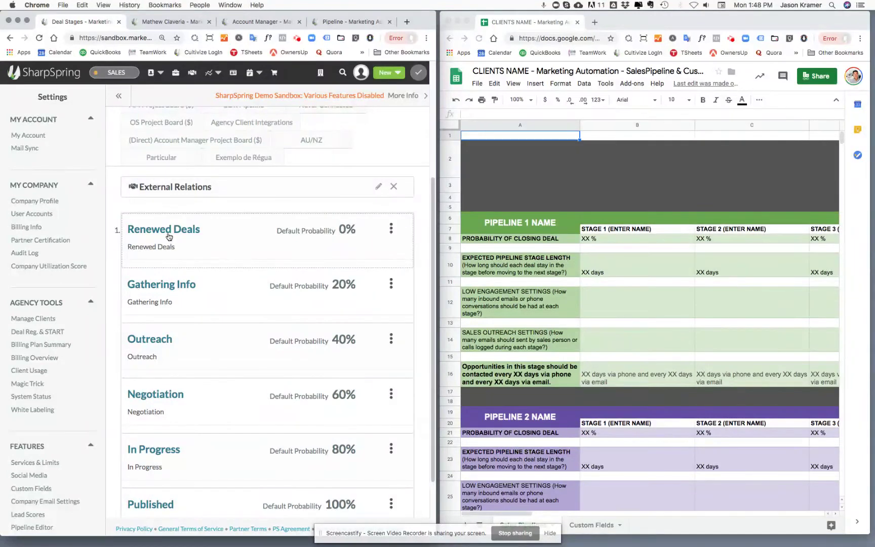
scroll(169, 237, down, 2)
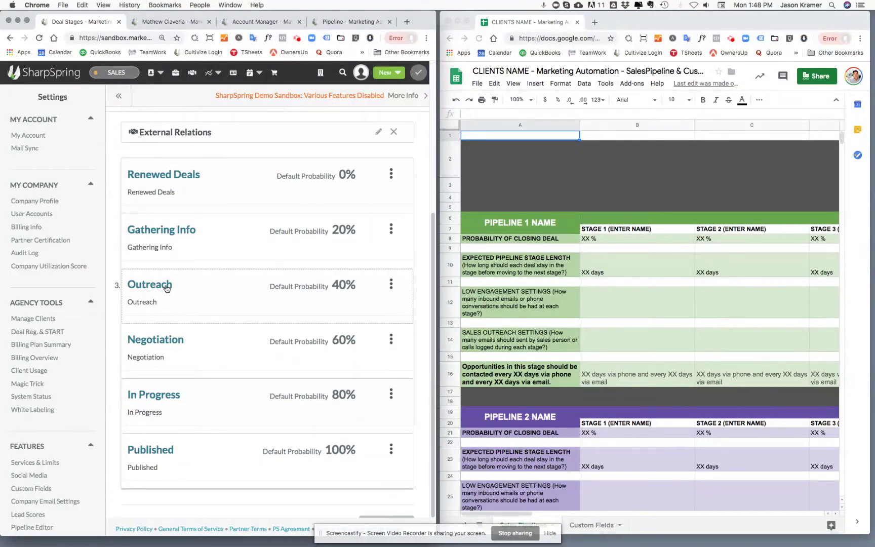
- Open the Outreach deal stage of the External Relations pipeline for editing
click(167, 288)
click(392, 284)
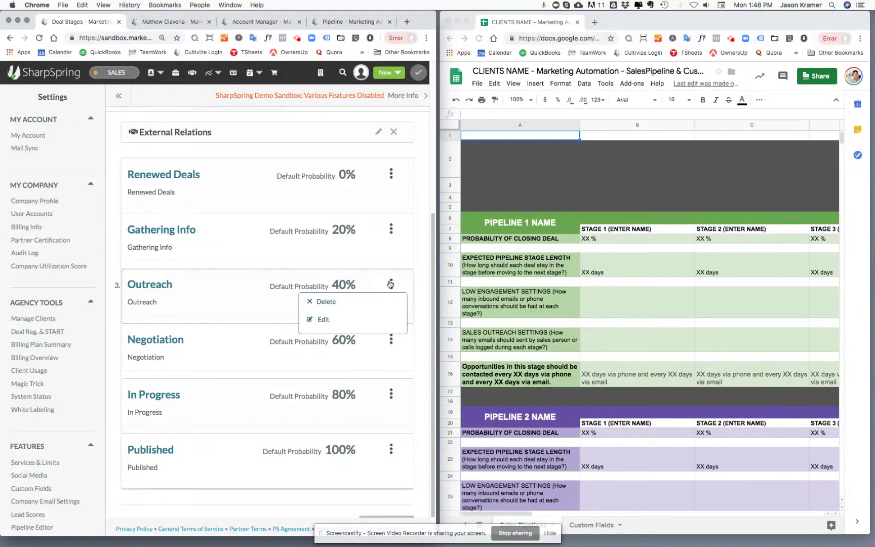
click(325, 321)
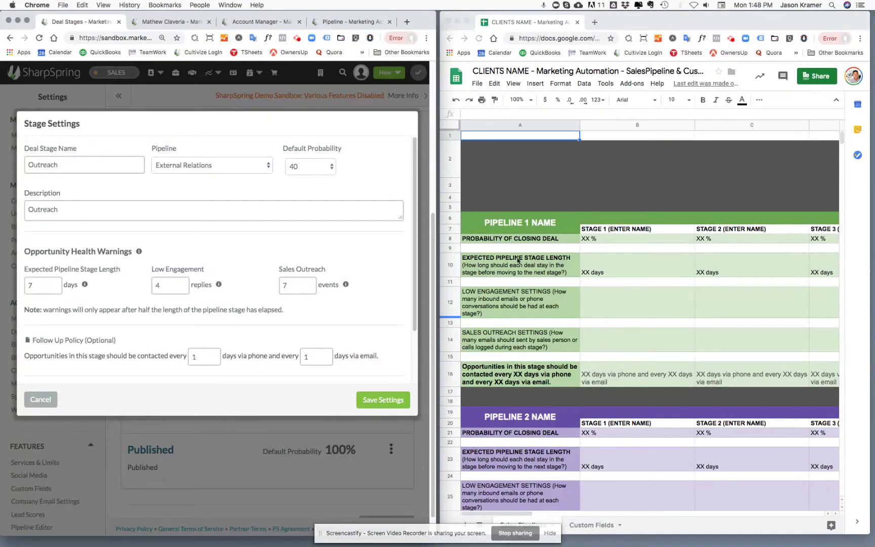
- Compare the stage length setting with the template's Expected Pipeline Stage Length row and read the Low Engagement help note
click(456, 266)
click(456, 266)
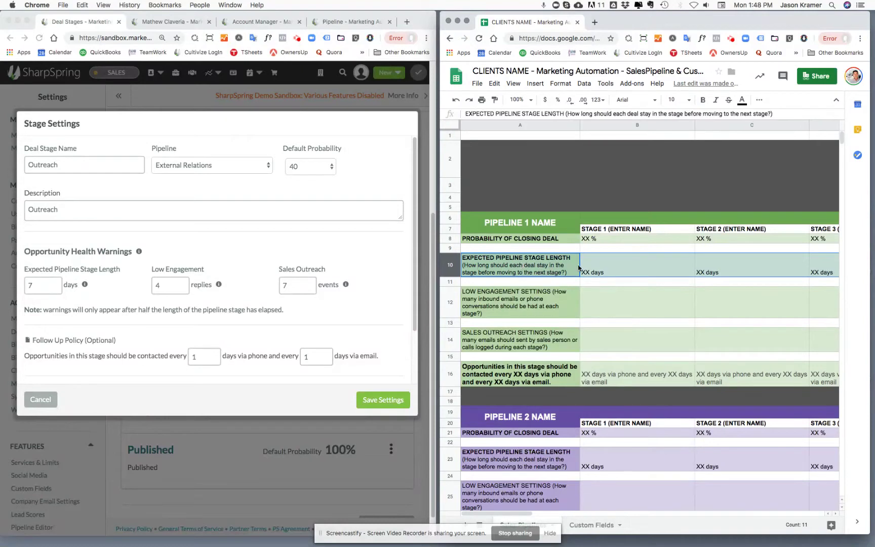
click(601, 263)
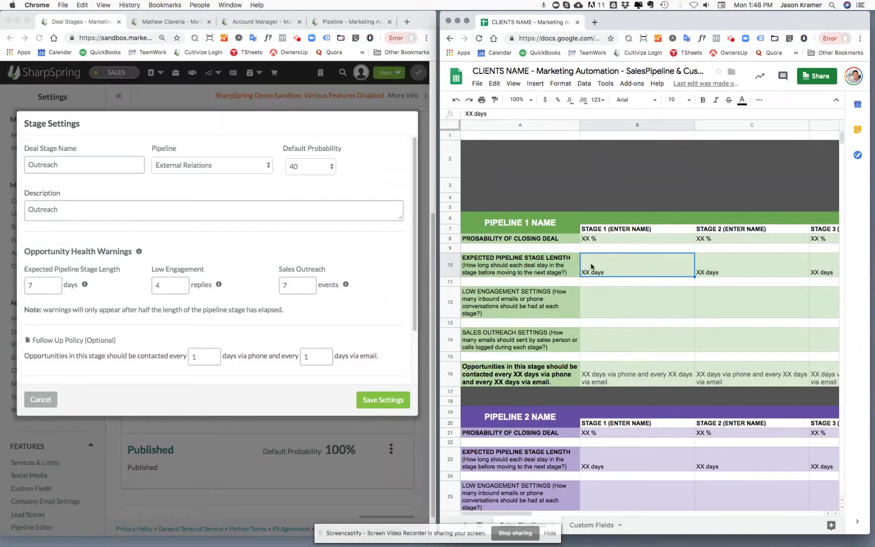
click(84, 286)
mouse_move(85, 286)
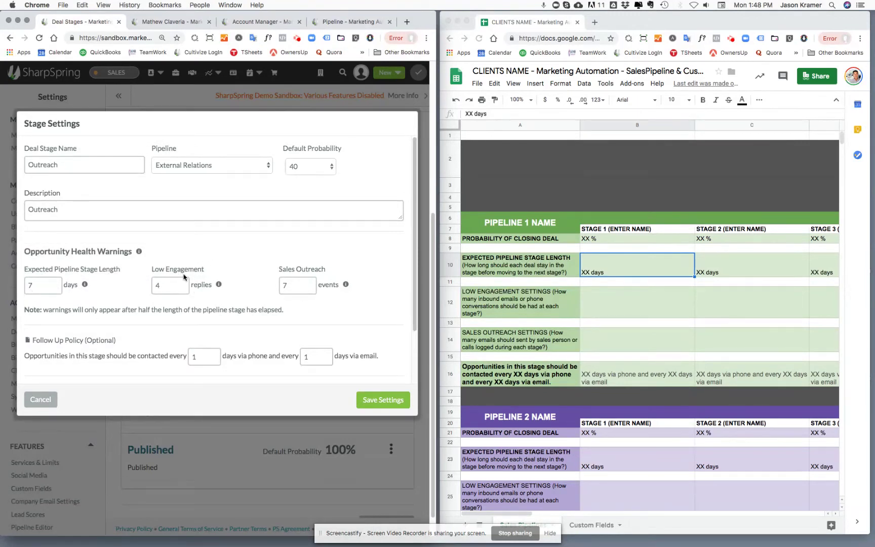
mouse_move(217, 285)
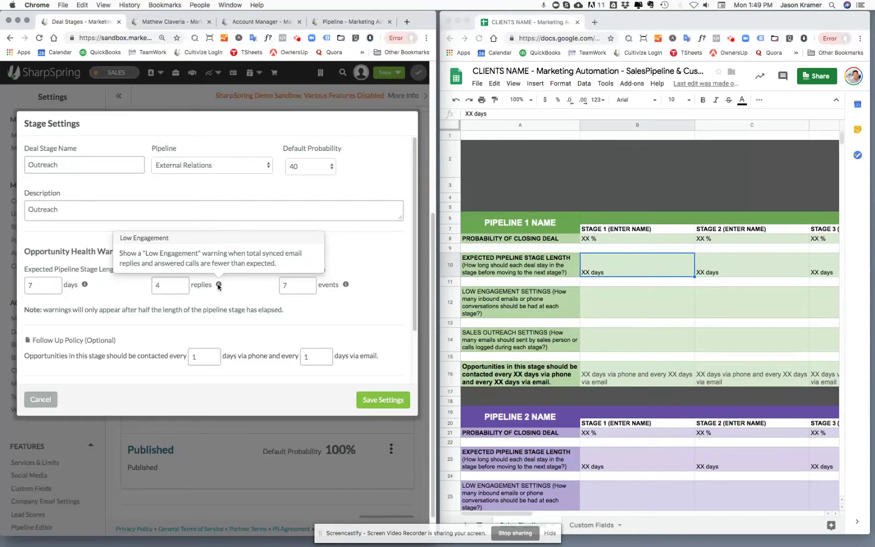
- Enter 4 for Low Engagement and 7 for Expected Pipeline Stage Length under Stage 1 of Pipeline 1 in the template
click(613, 310)
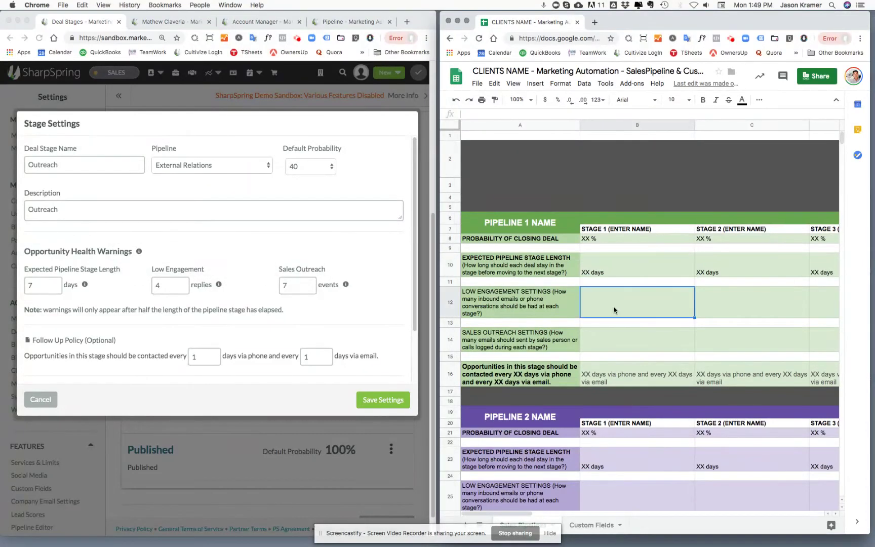
text(4)
key(Up)
text(7)
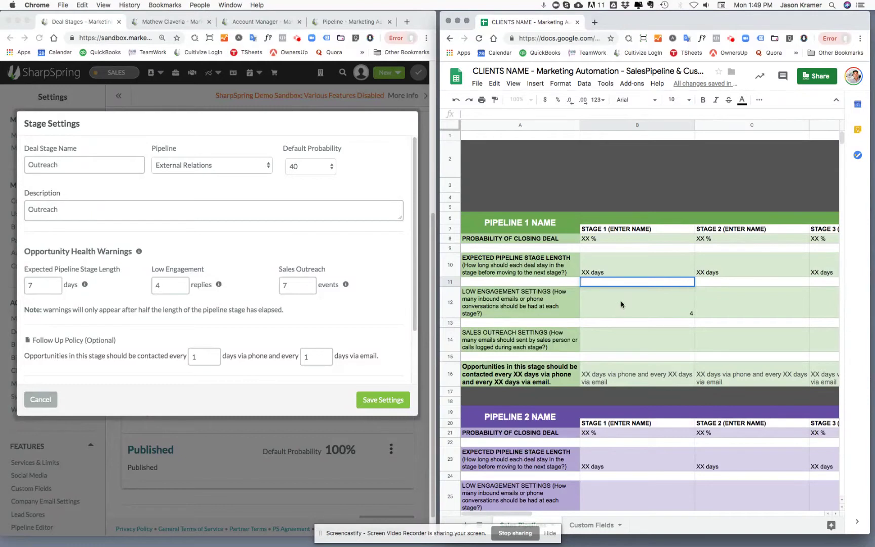
click(631, 273)
text(7)
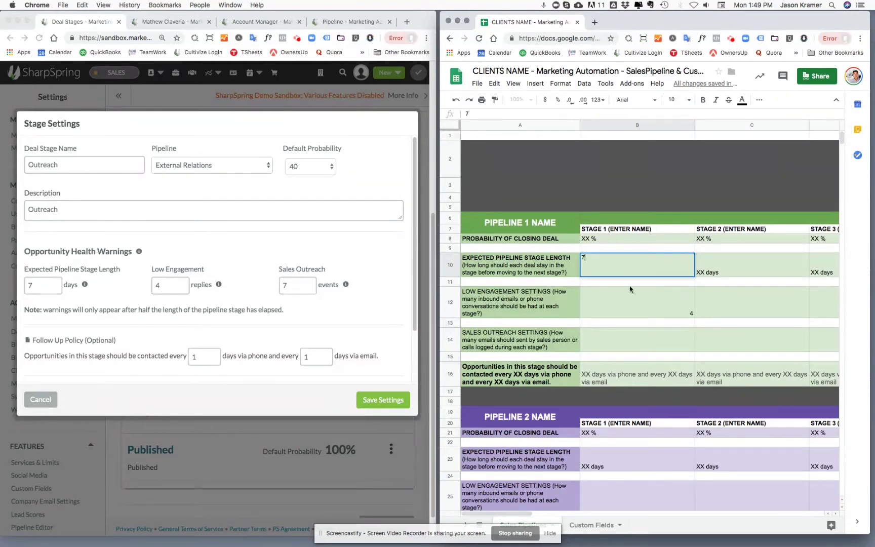
click(628, 324)
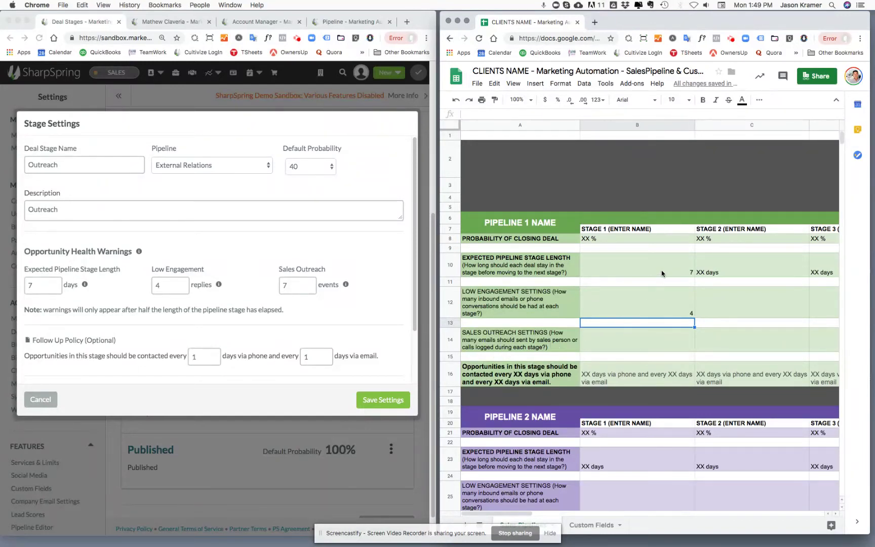
- Set both the Low Engagement and Sales Outreach values for Stage 1 of Pipeline 1 to 1 in the template
click(654, 317)
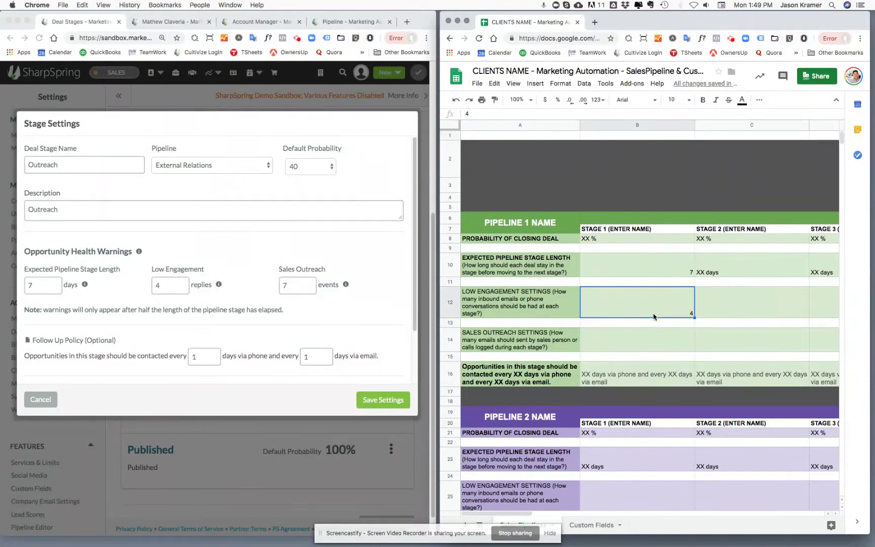
text(1)
drag(186, 288, 148, 286)
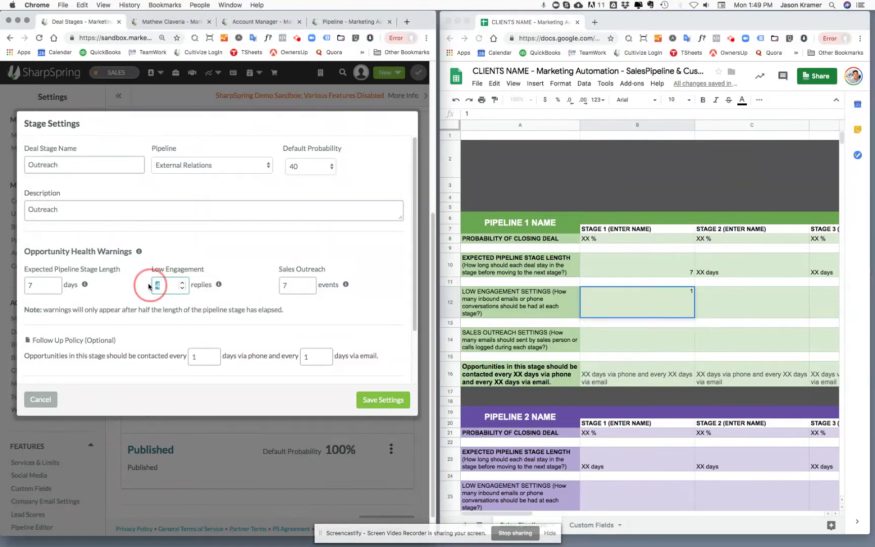
click(616, 344)
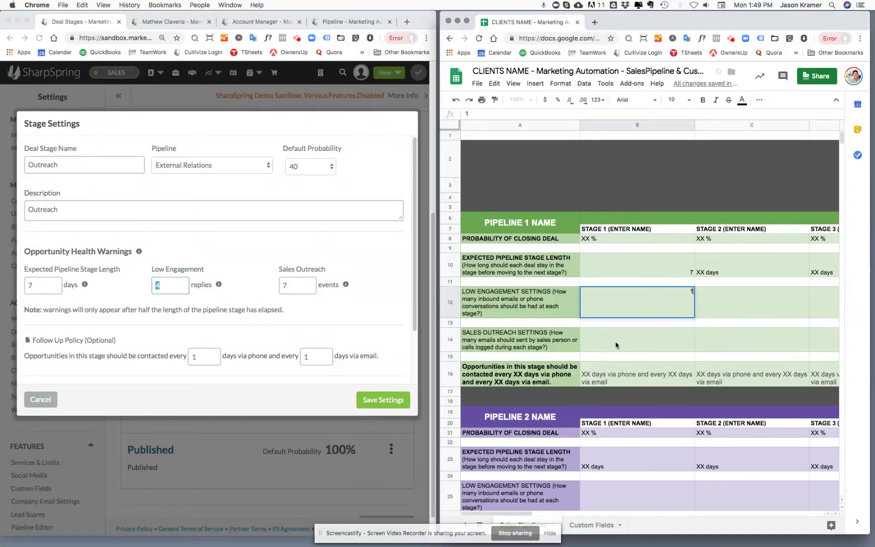
click(625, 343)
text(1)
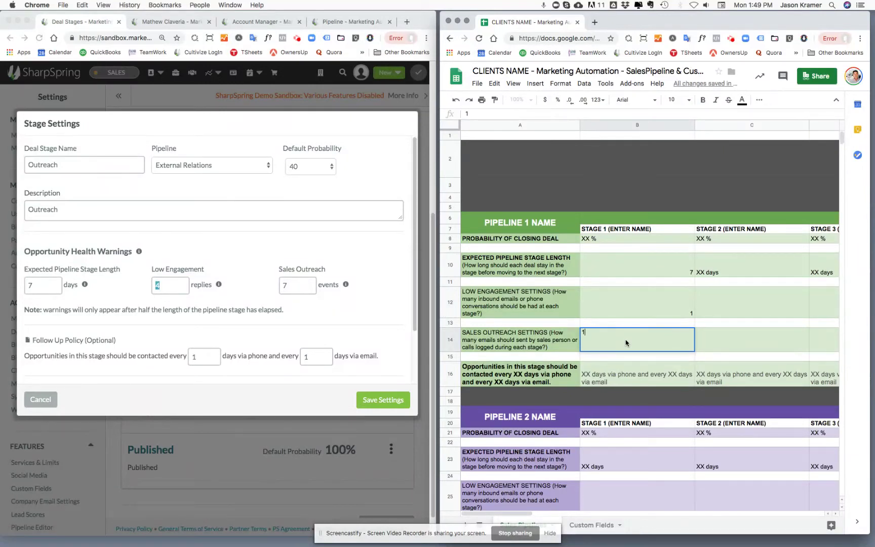
key(Return)
key(Down)
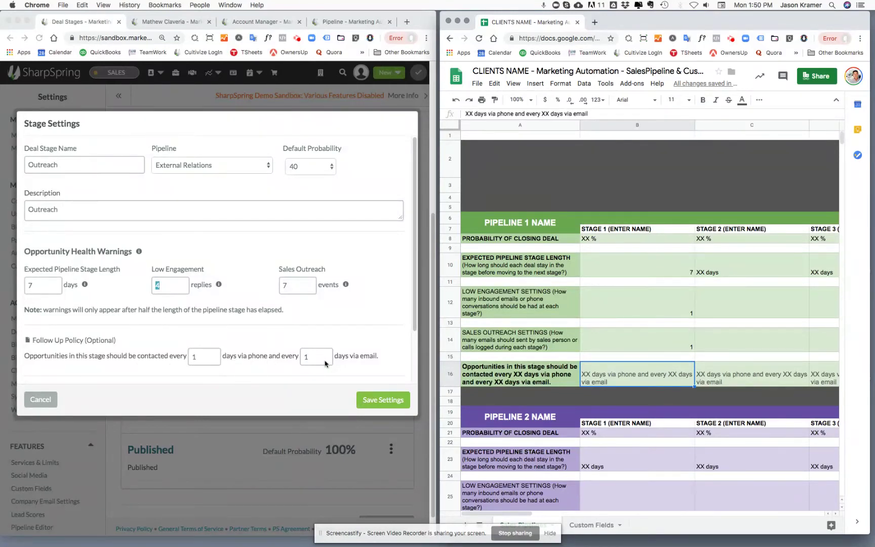
- Close the Outreach stage settings without saving and return to the pipeline list in the Pipeline Editor
click(621, 318)
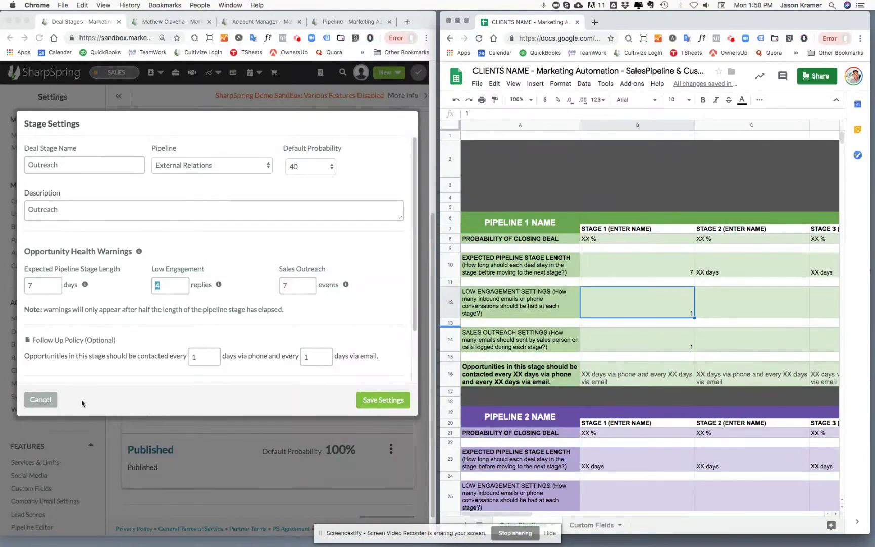
click(30, 403)
click(31, 403)
scroll(217, 221, up, 5)
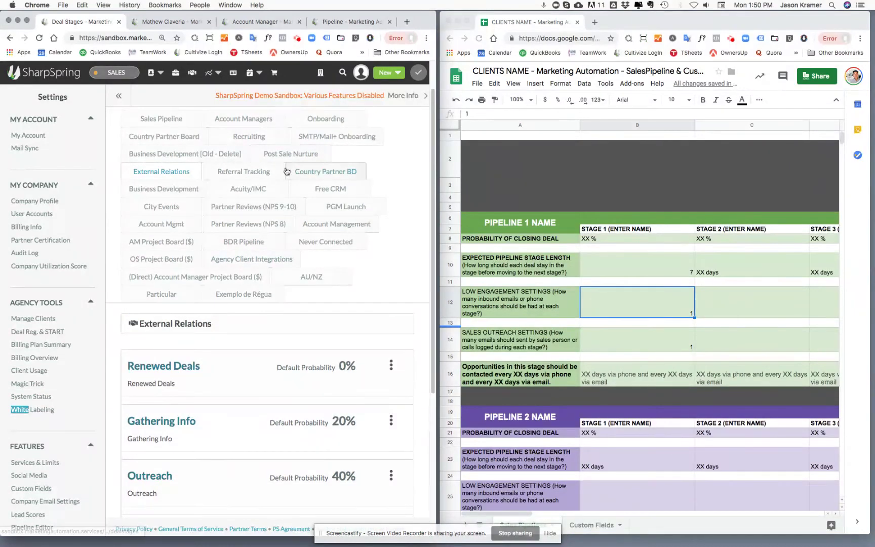
scroll(296, 202, up, 2)
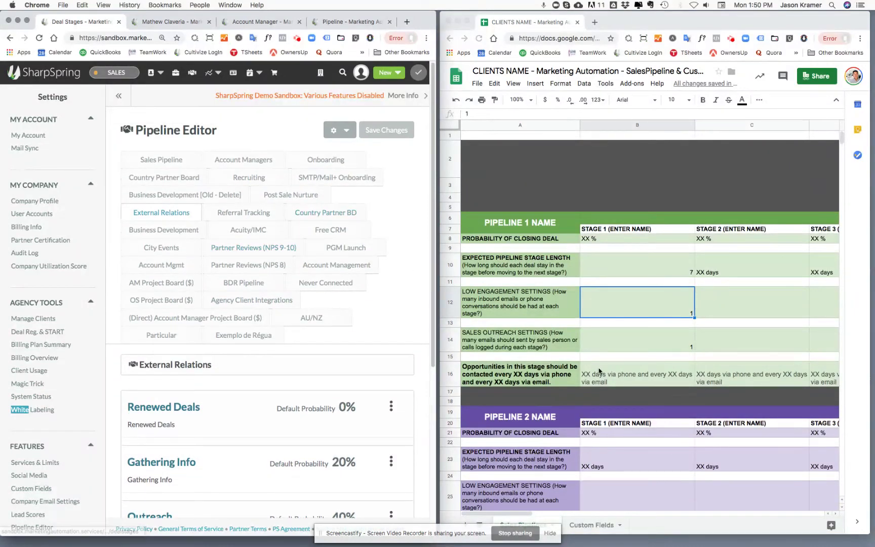
click(564, 445)
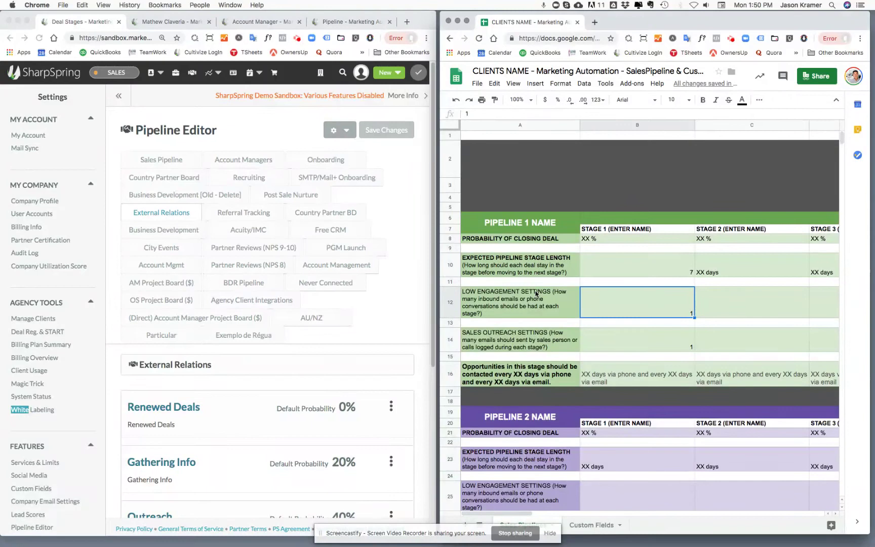
- Review the Pipeline 1 and Pipeline 2 sections of the template across all their stage columns
click(520, 249)
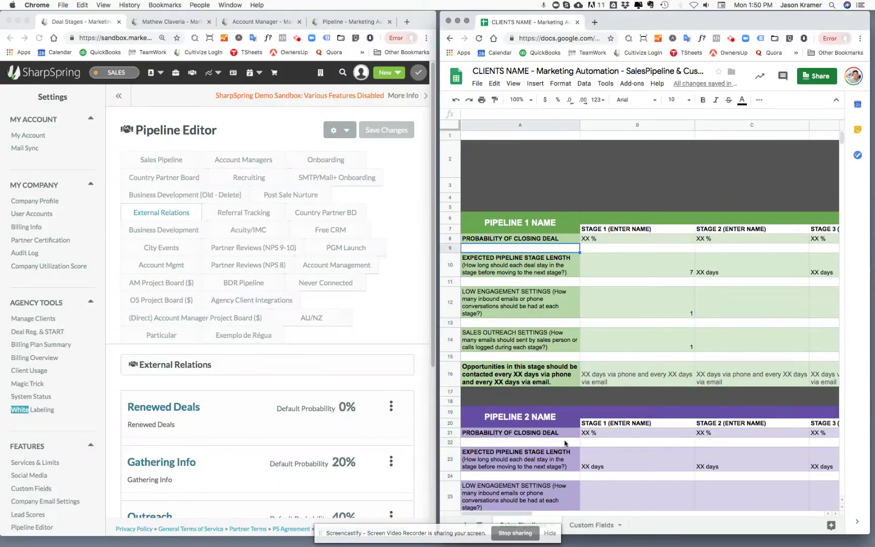
scroll(565, 444, down, 2)
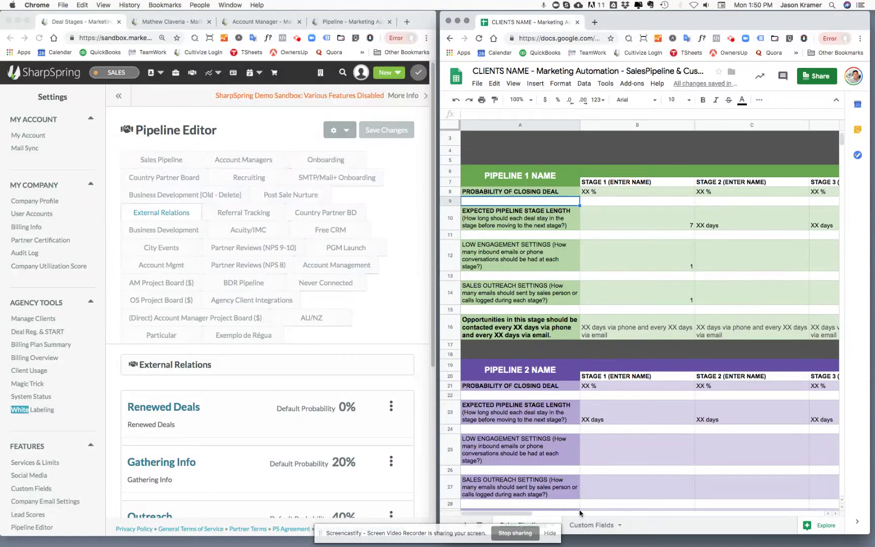
scroll(557, 513, down, 2)
drag(532, 516, 699, 512)
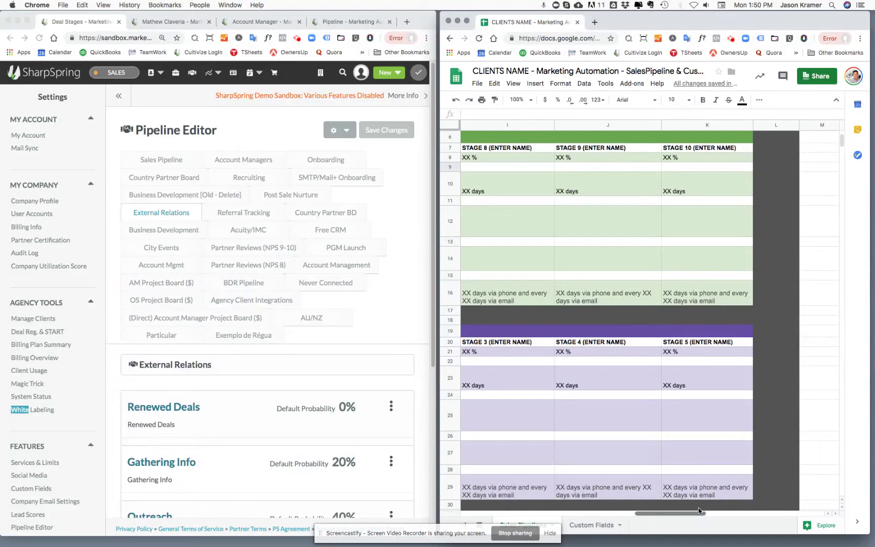
drag(698, 511, 531, 510)
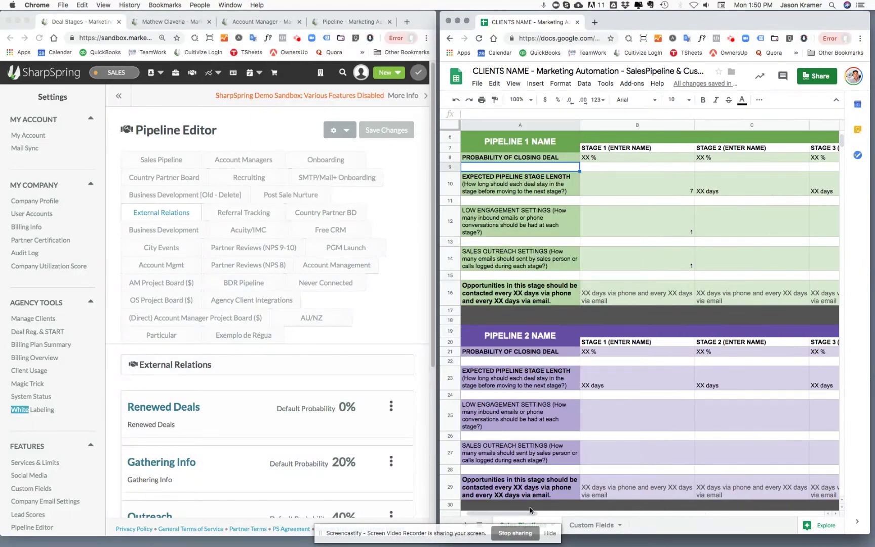
- Open the template's Custom Fields sheet and view the available Type of Field options for the first field row
click(581, 527)
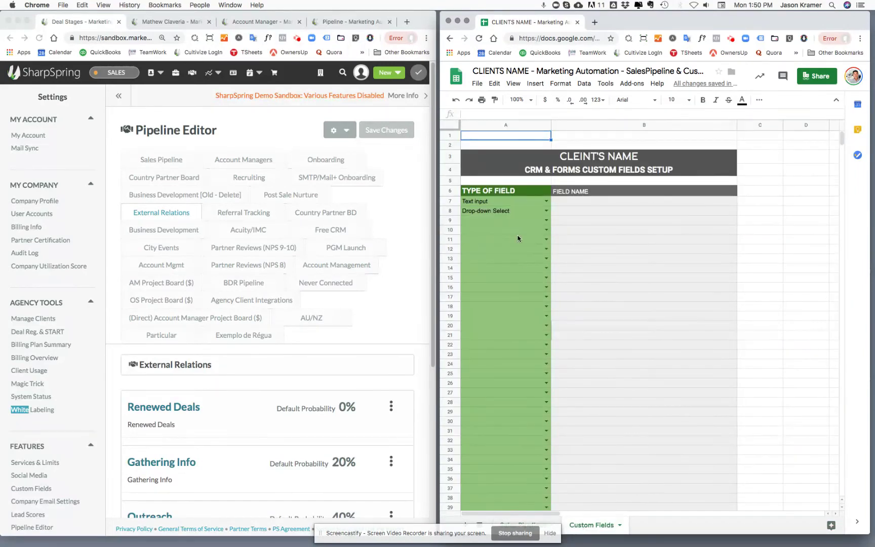
click(506, 202)
click(546, 201)
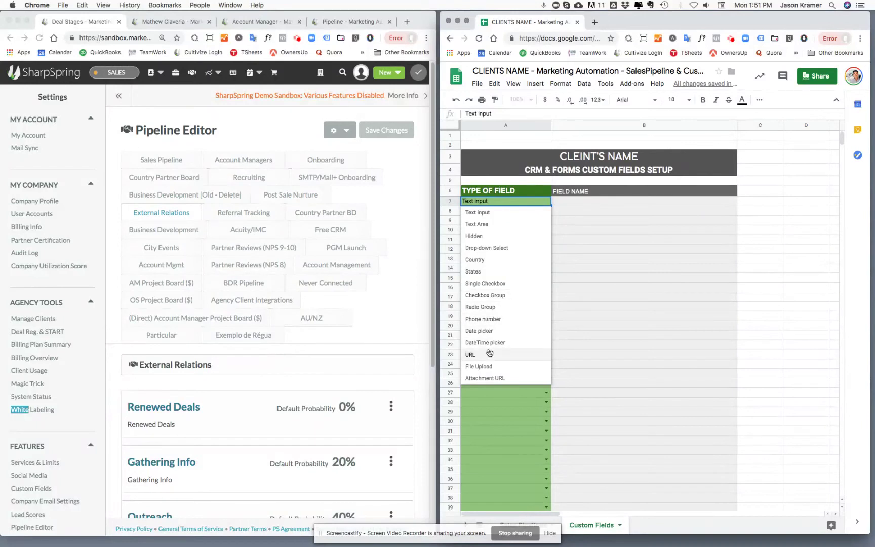
- Switch to the contact record in SharpSpring and widen its browser window over the spreadsheet
click(241, 135)
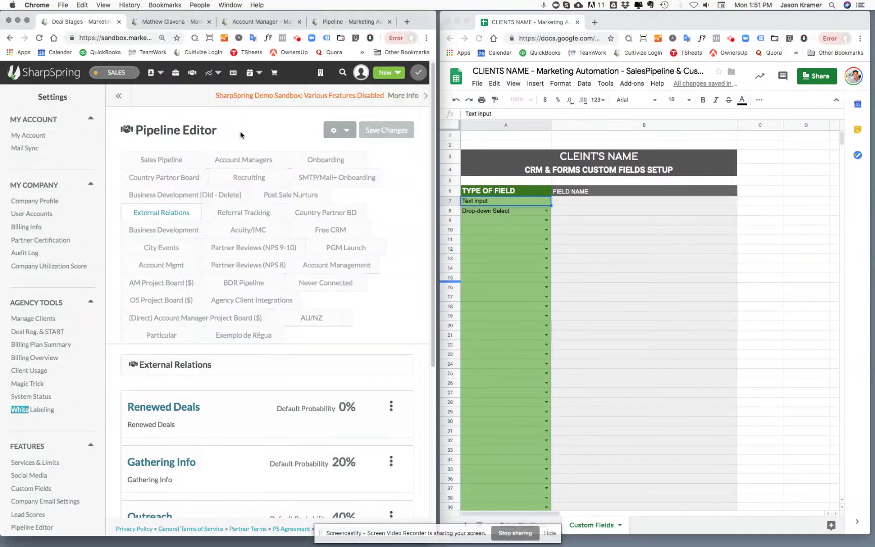
click(175, 21)
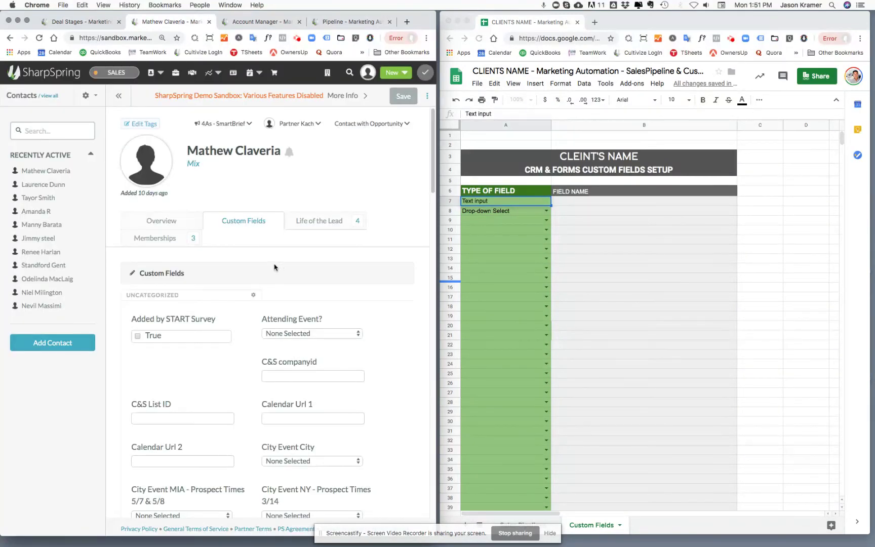
drag(436, 218, 780, 235)
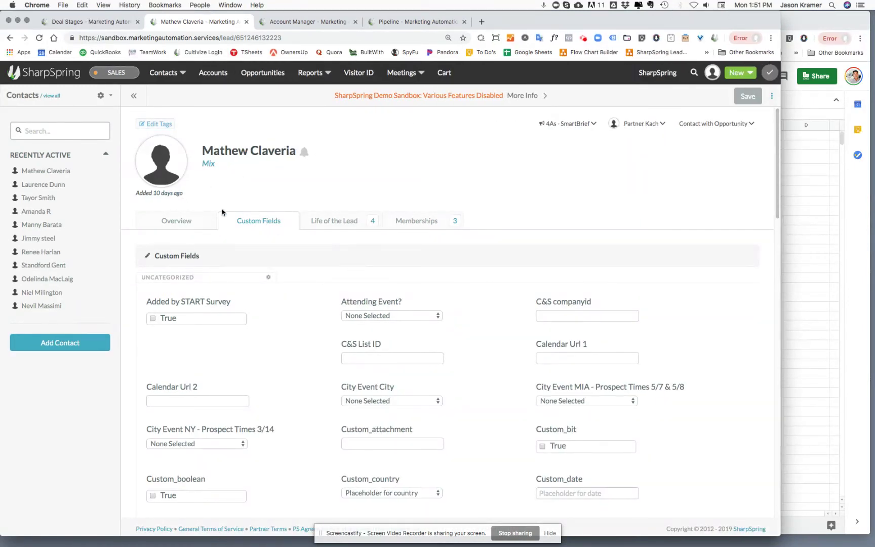
- Compare the contact record's Overview with its Custom Fields and examine the types of custom fields on it
click(197, 226)
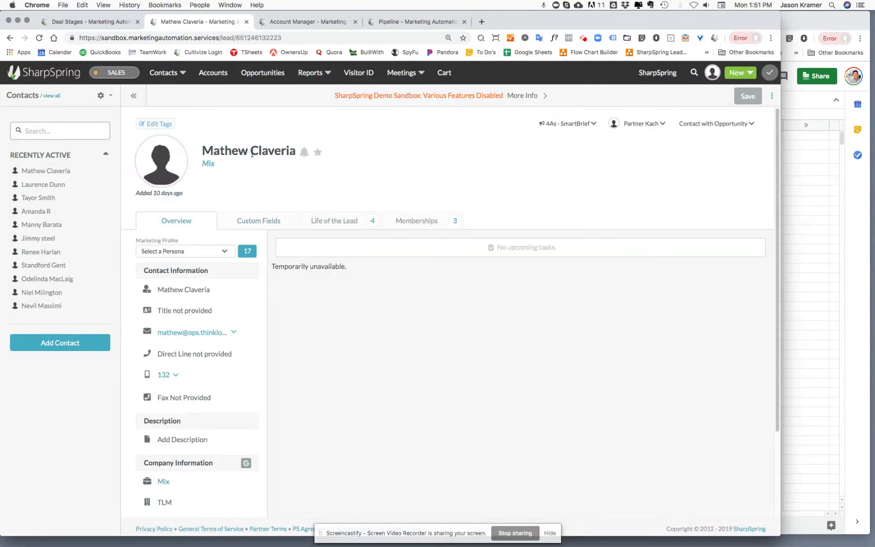
click(252, 221)
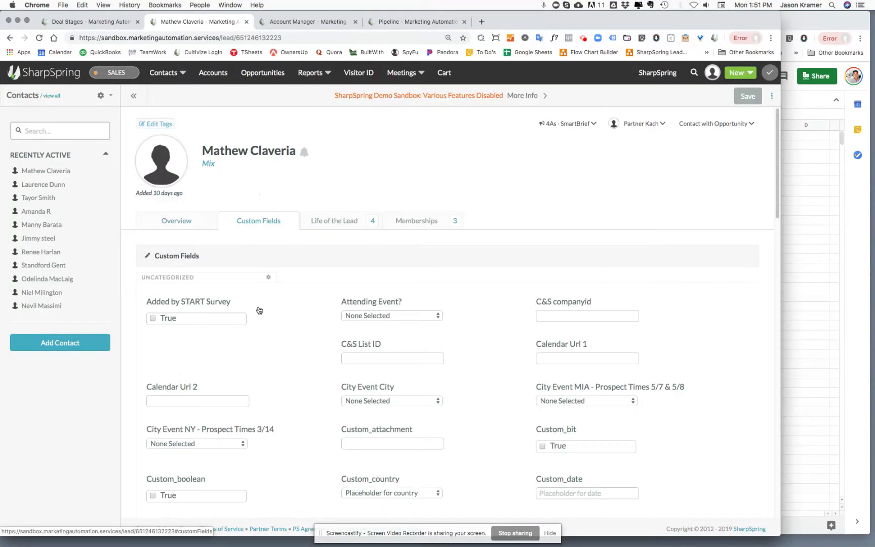
scroll(256, 310, down, 2)
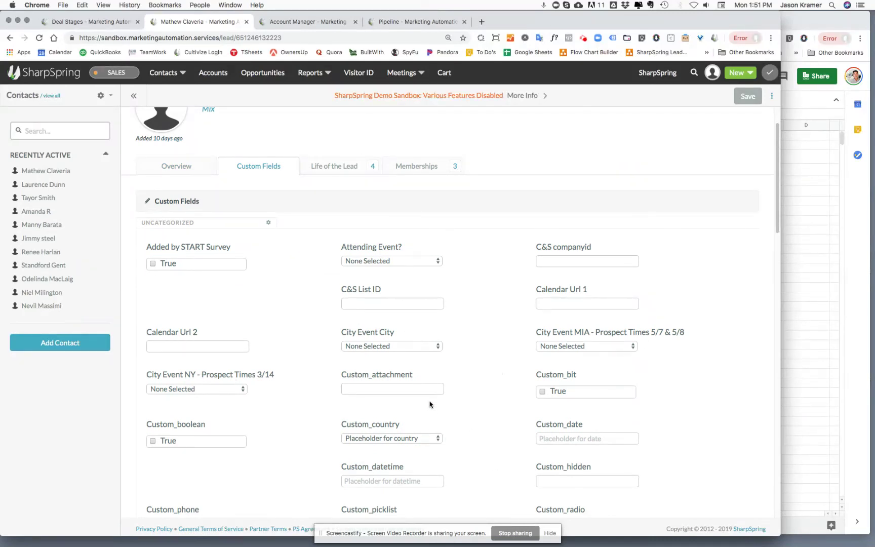
scroll(427, 405, down, 5)
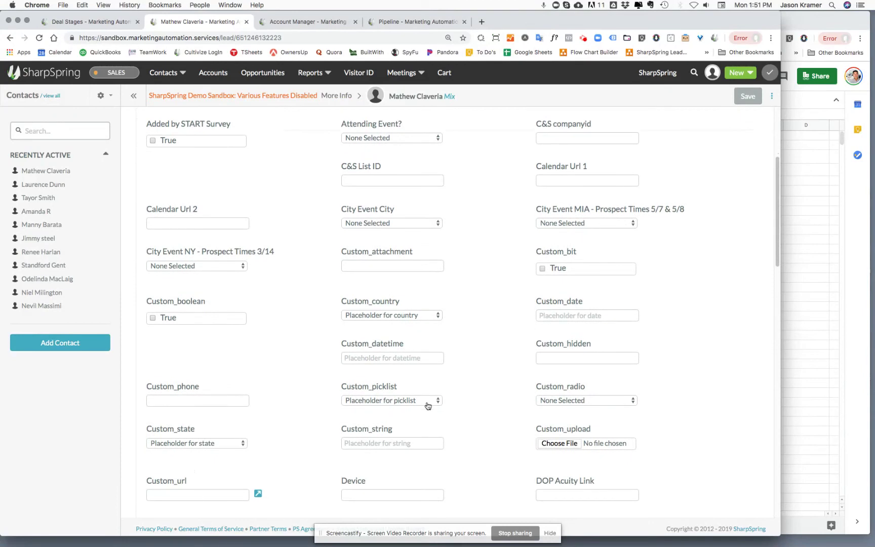
scroll(428, 405, up, 3)
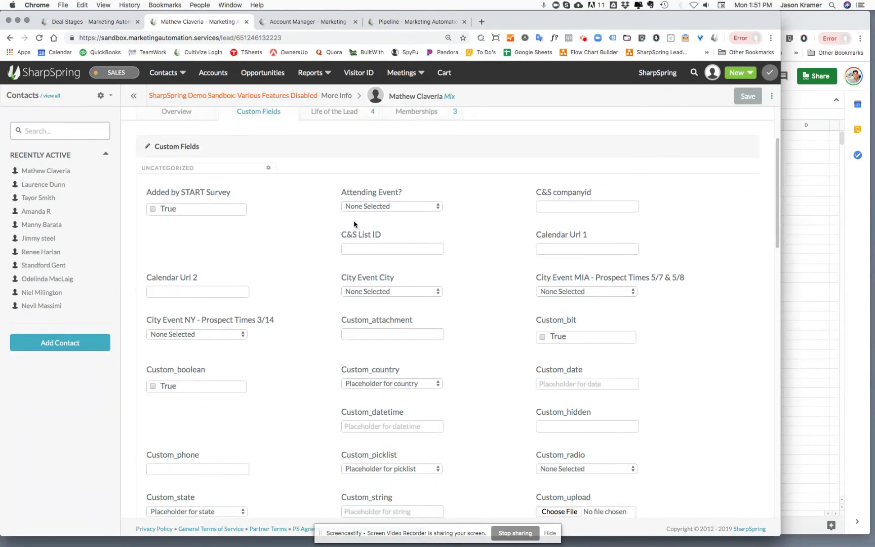
- Open the most recently added Flashpoint account in the Account Manager and examine its Custom Fields section
click(320, 23)
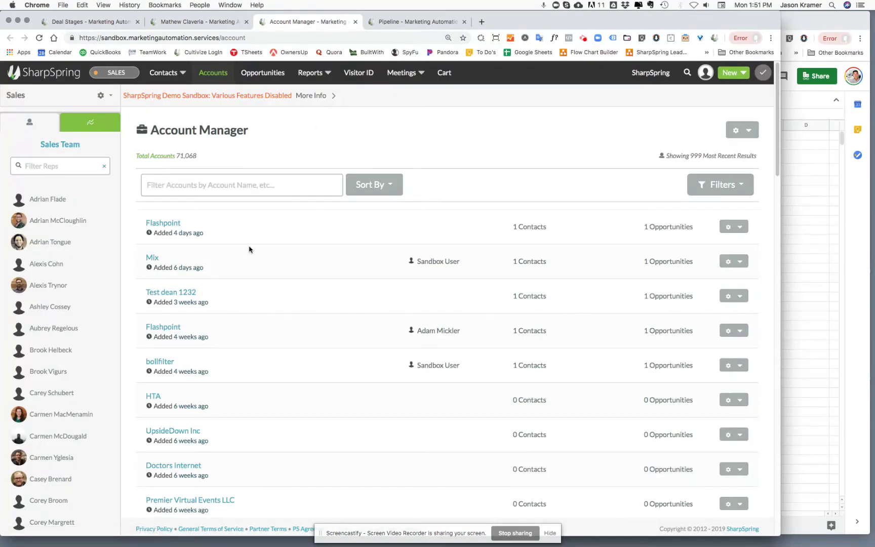
click(169, 227)
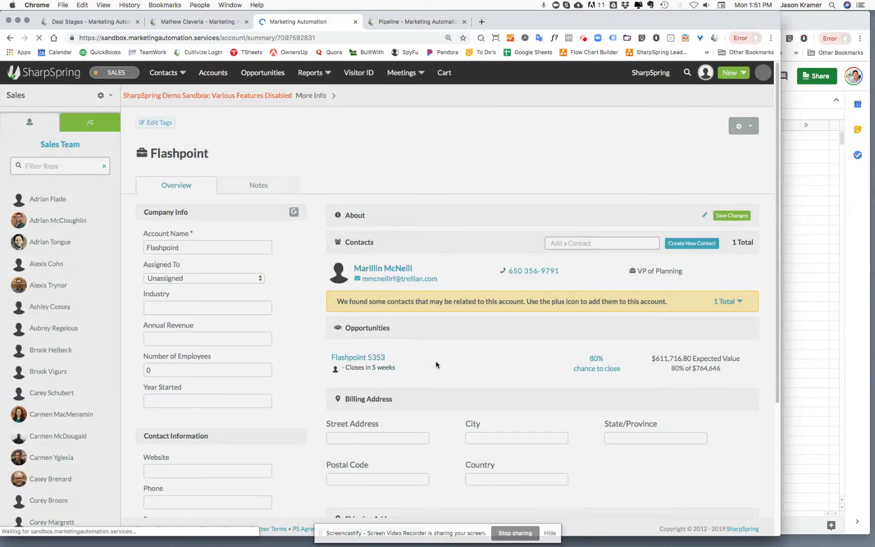
scroll(435, 364, down, 1)
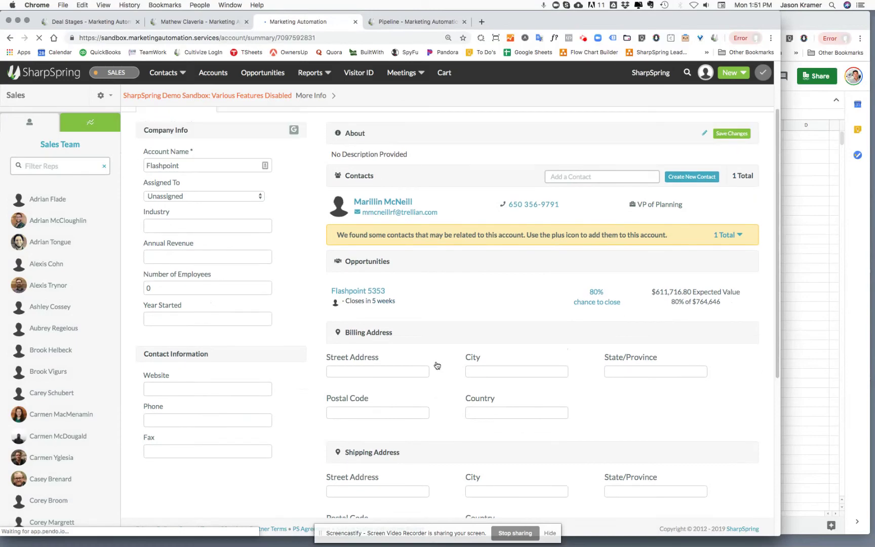
scroll(436, 365, down, 4)
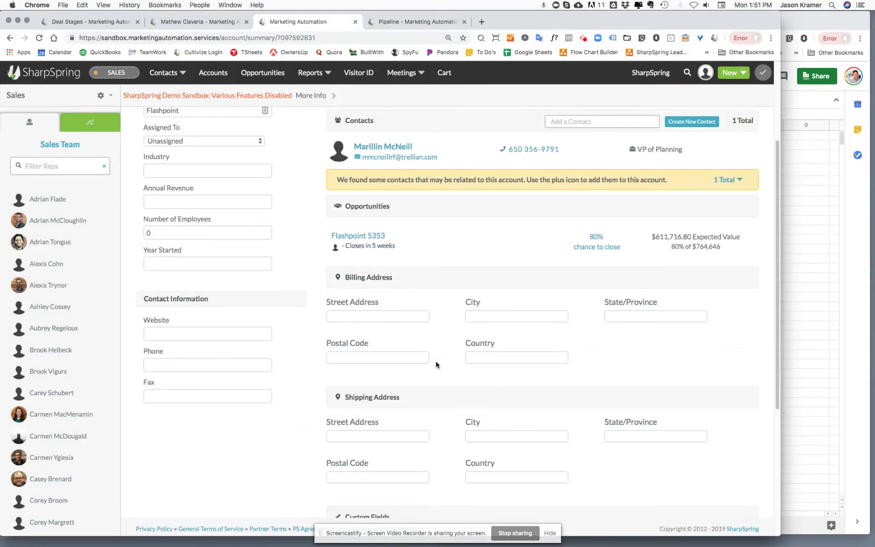
scroll(436, 364, down, 3)
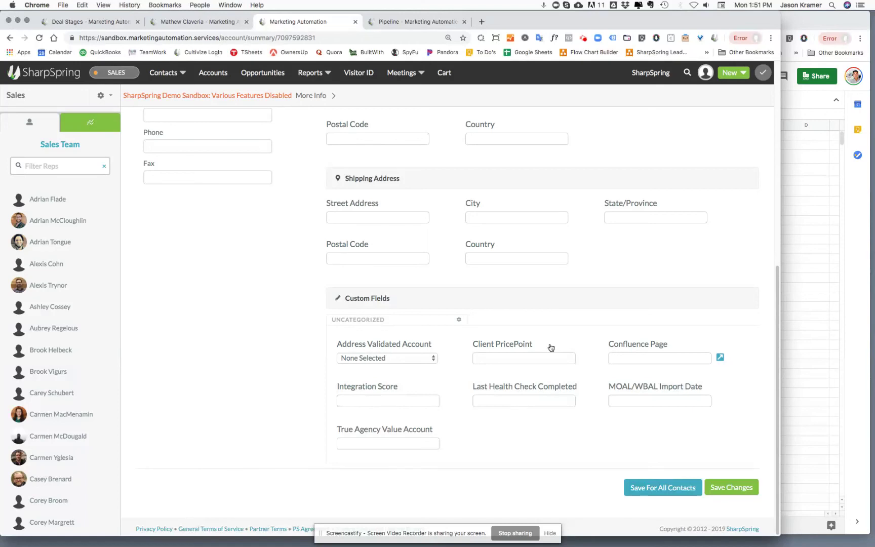
scroll(551, 348, up, 3)
- Switch to the Kaymbo Opportunity record and view its Overview and Contacts information
click(409, 29)
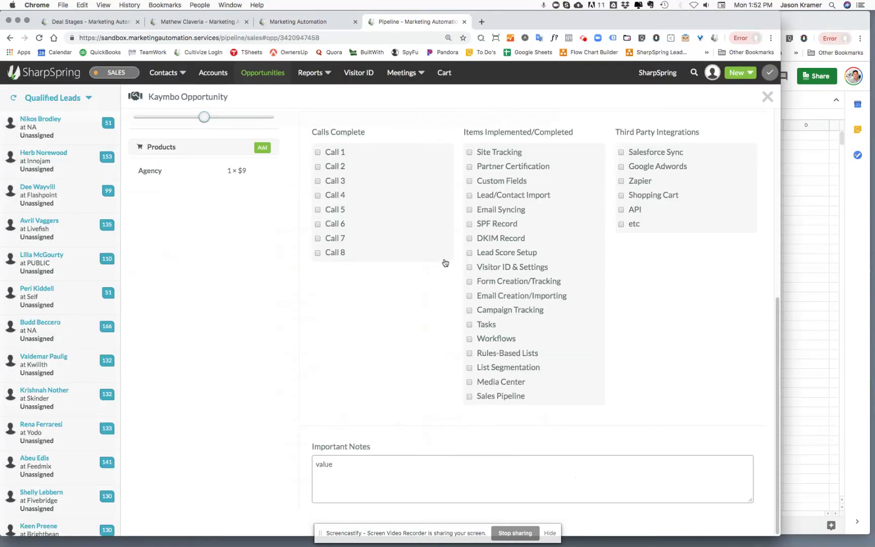
scroll(426, 306, up, 5)
scroll(425, 308, up, 5)
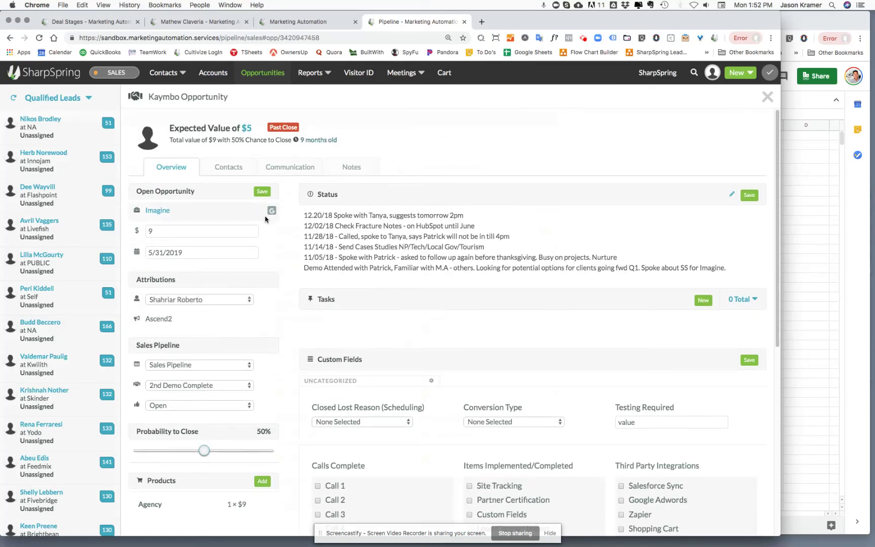
click(230, 168)
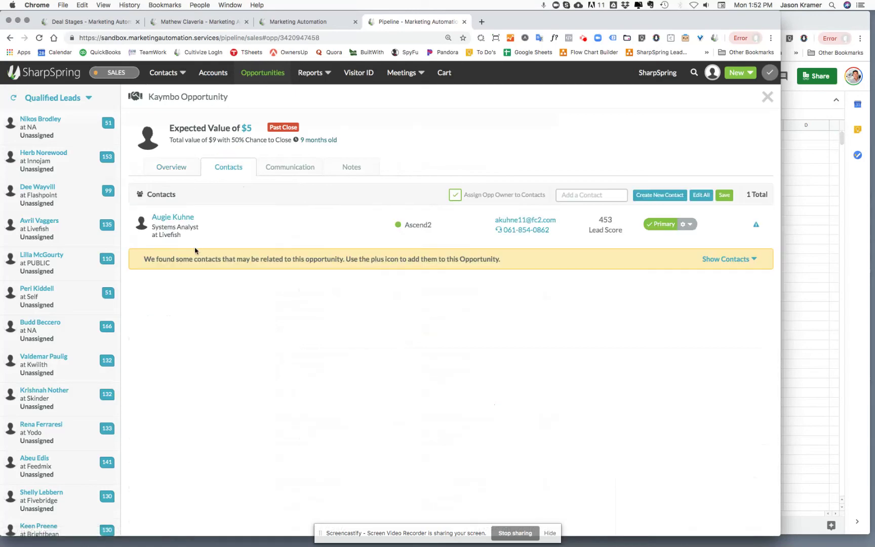
click(171, 167)
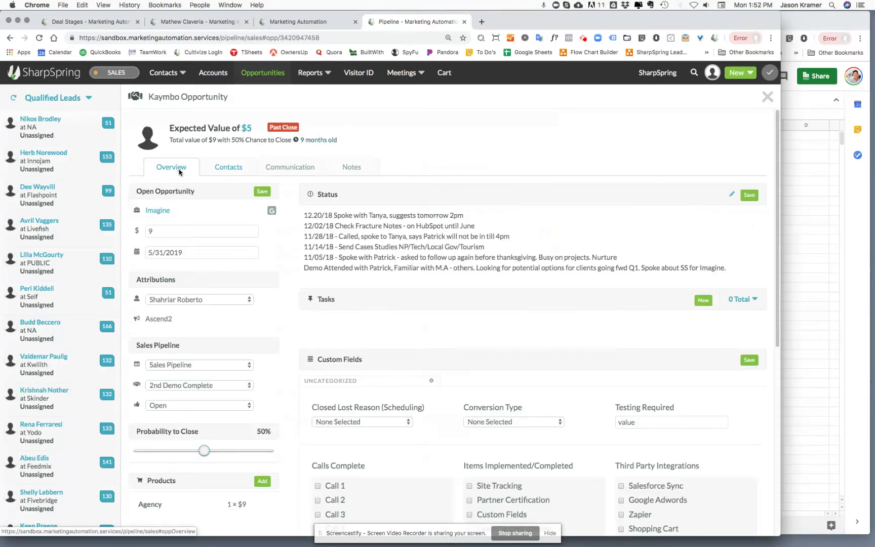
- Examine the opportunity's custom fields, including the Closed Lost Reason (Scheduling) options, and return to the template's Custom Fields sheet
scroll(407, 391, down, 2)
scroll(407, 391, down, 4)
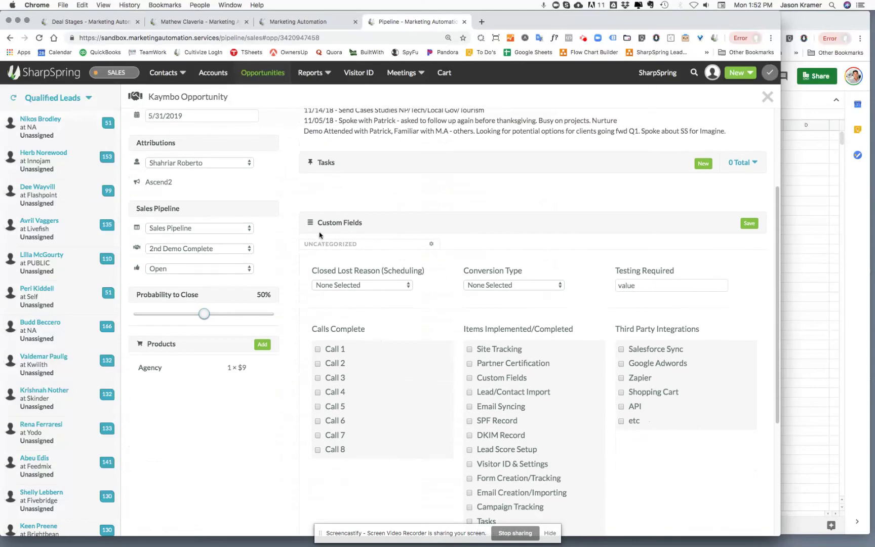
click(361, 287)
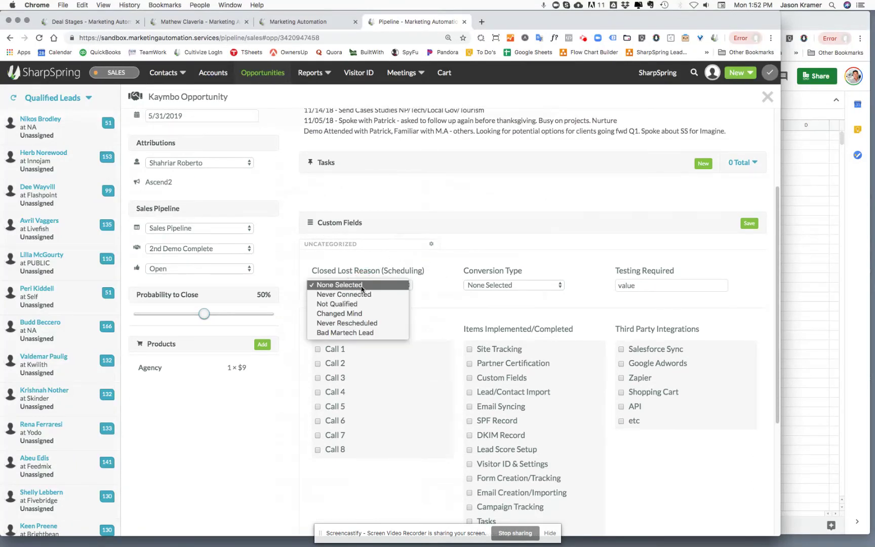
click(433, 310)
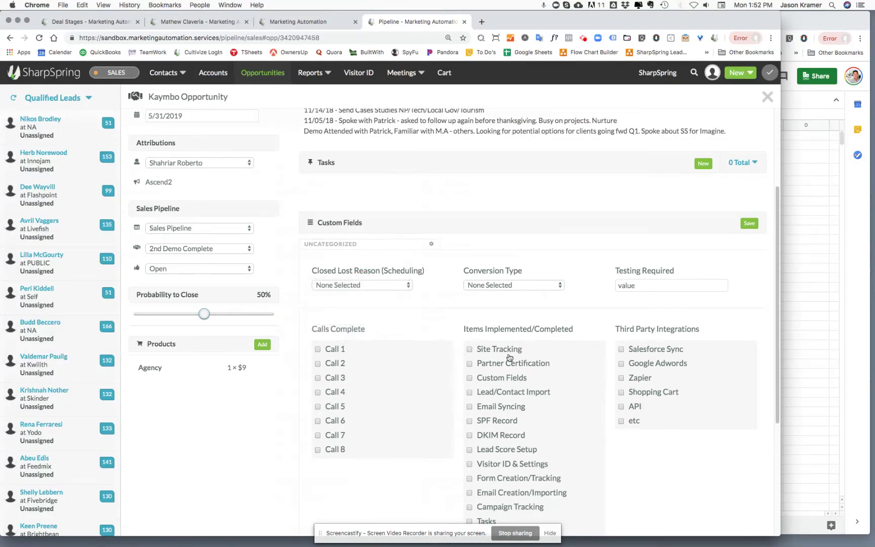
scroll(508, 423, down, 5)
scroll(507, 425, down, 3)
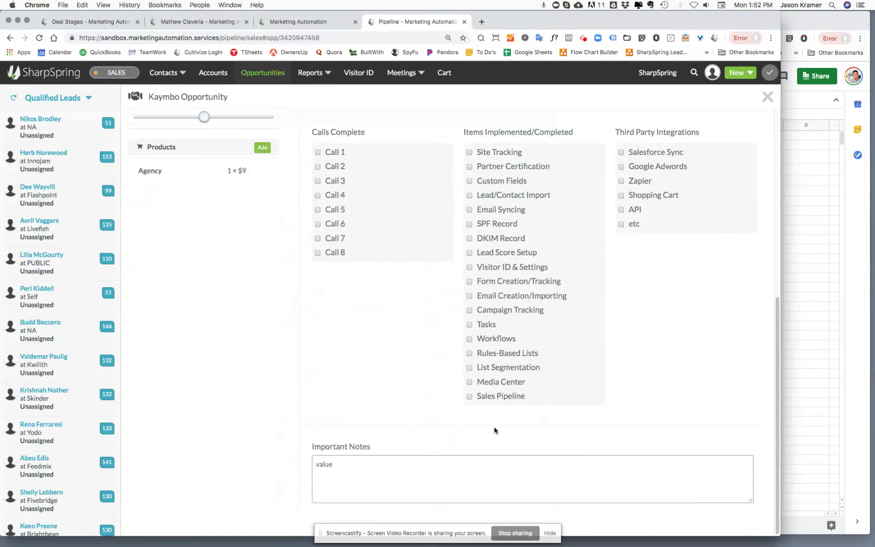
scroll(493, 281, up, 9)
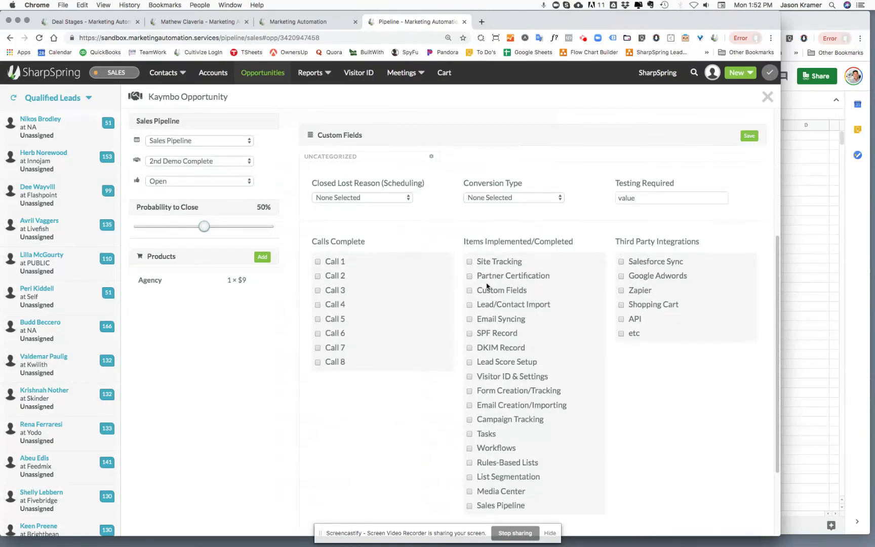
scroll(487, 286, up, 2)
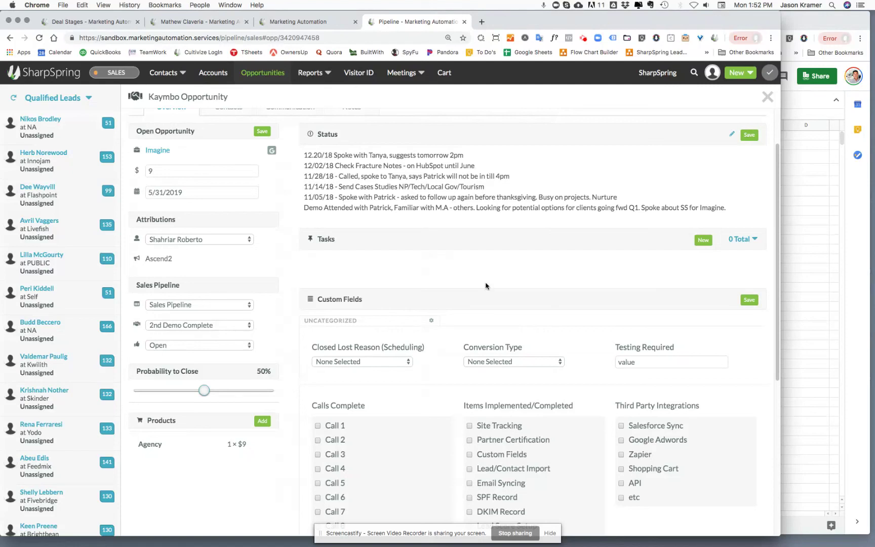
click(798, 238)
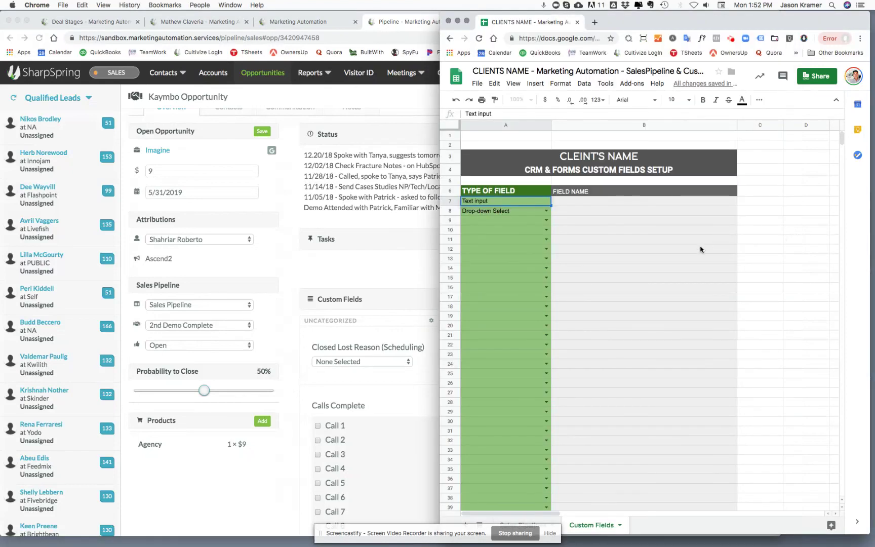